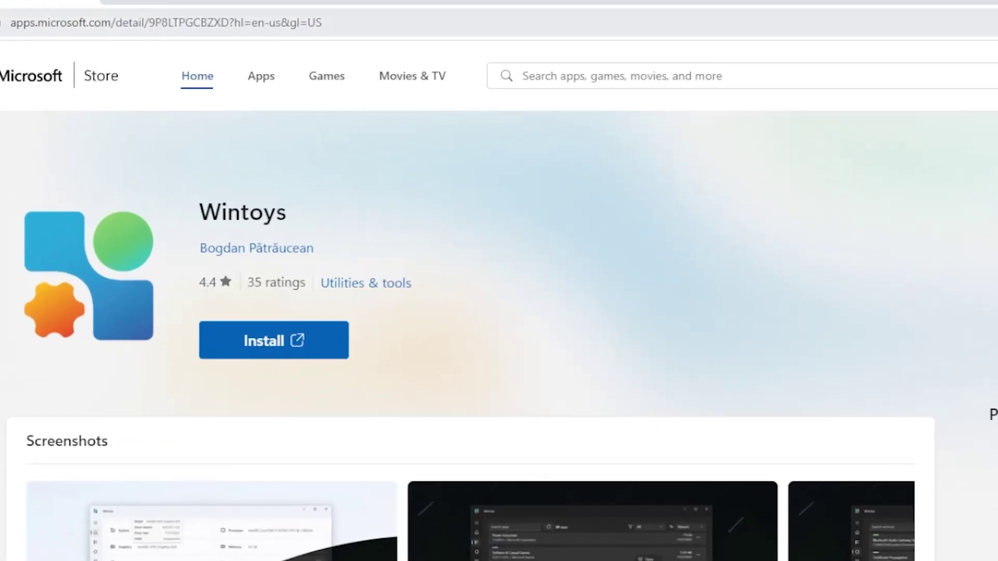
Search the web Store for 'wintoys' and install it through the Microsoft Store app
{"action": "left_click", "coordinate": [522, 76]}
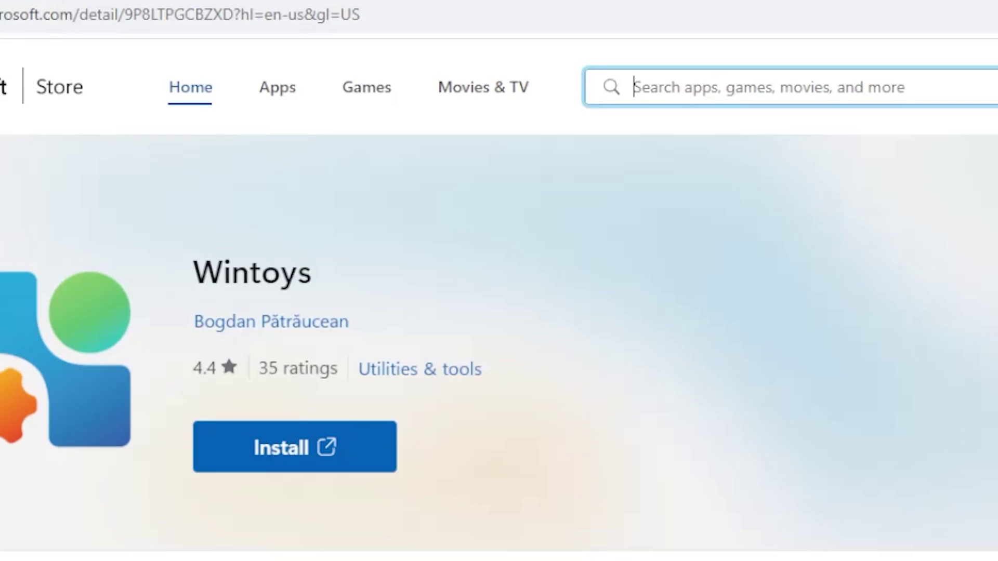
{"action": "type", "text": "wintoys"}
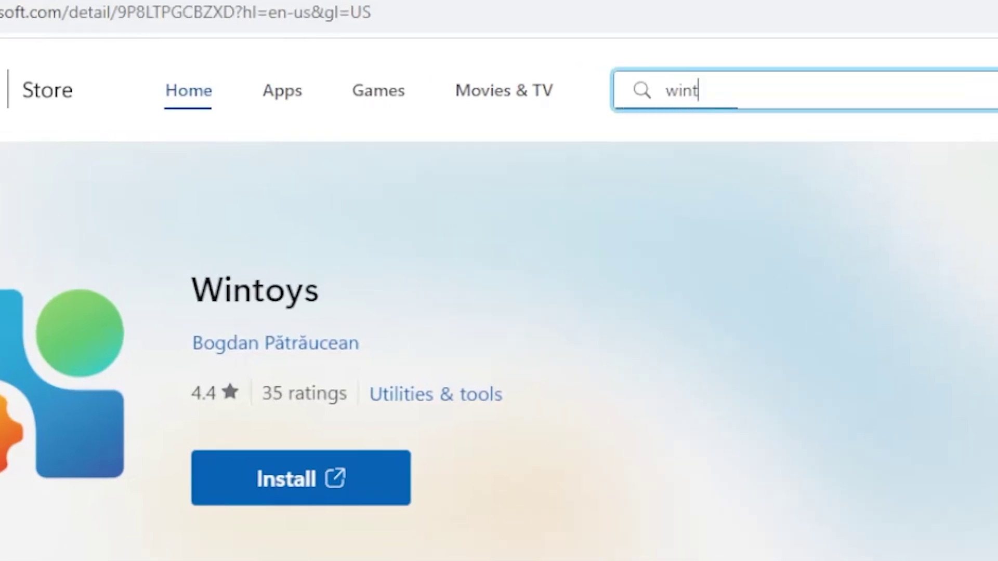
{"action": "key", "text": "Return"}
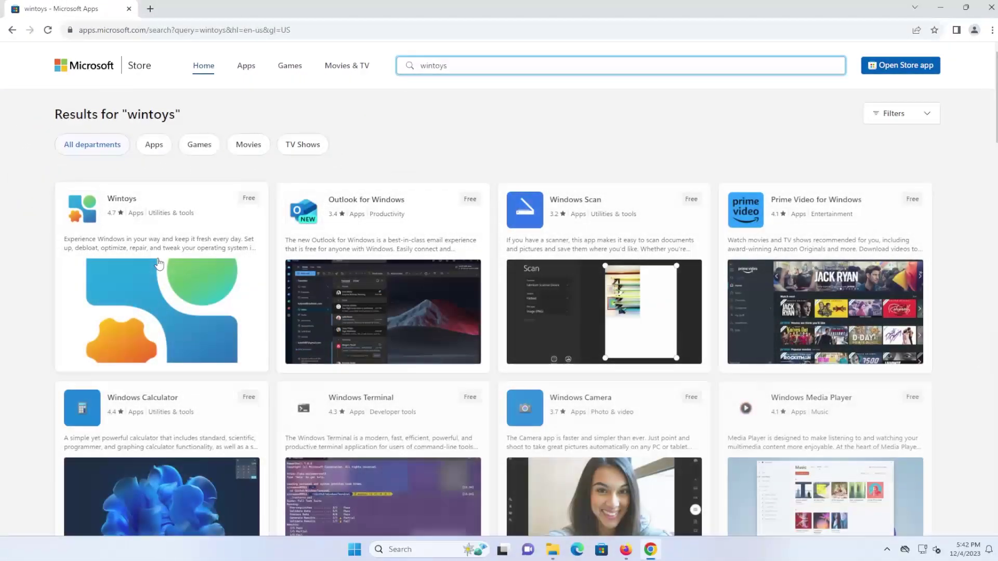
{"action": "left_click", "coordinate": [157, 282]}
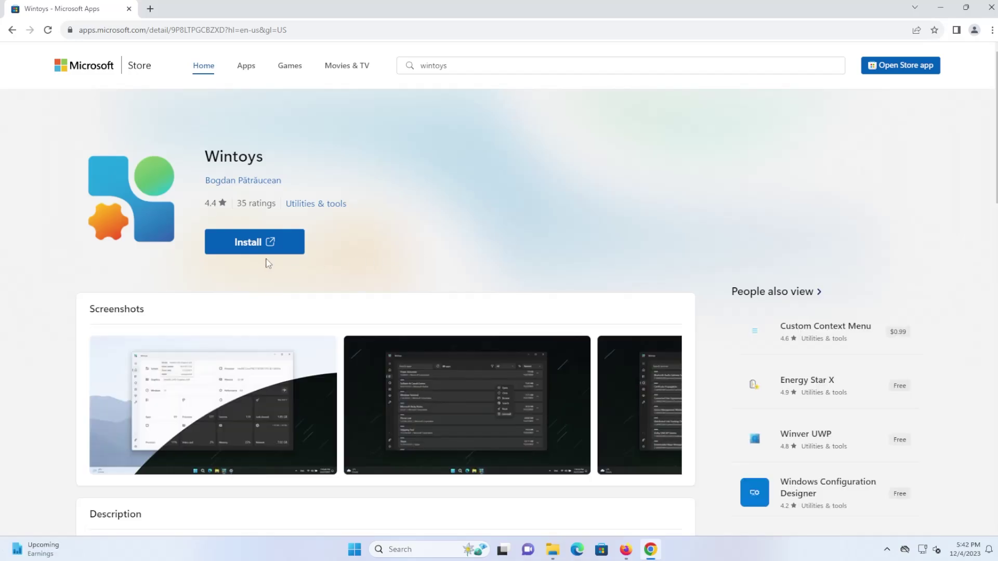
{"action": "left_click", "coordinate": [258, 245]}
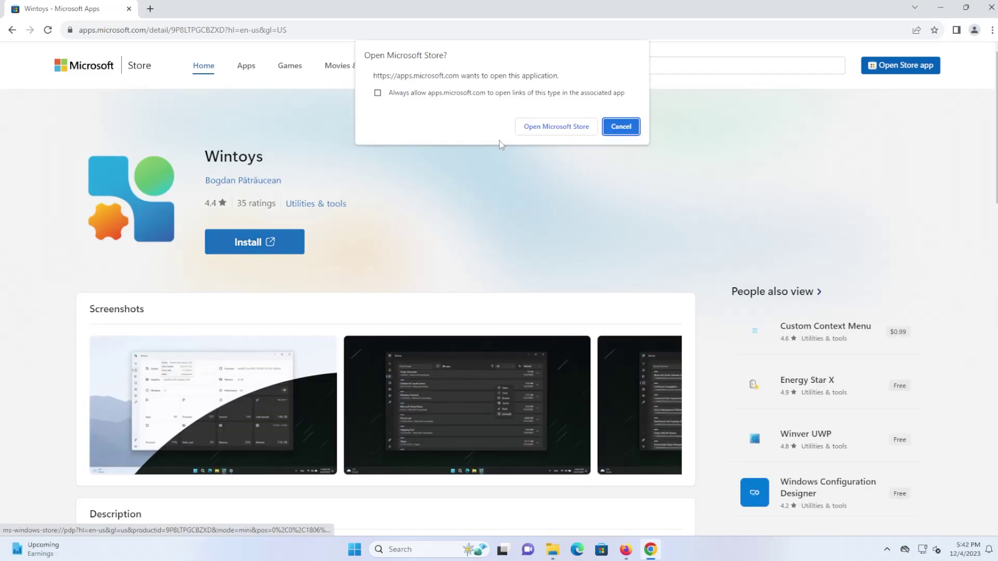
{"action": "left_click", "coordinate": [533, 128]}
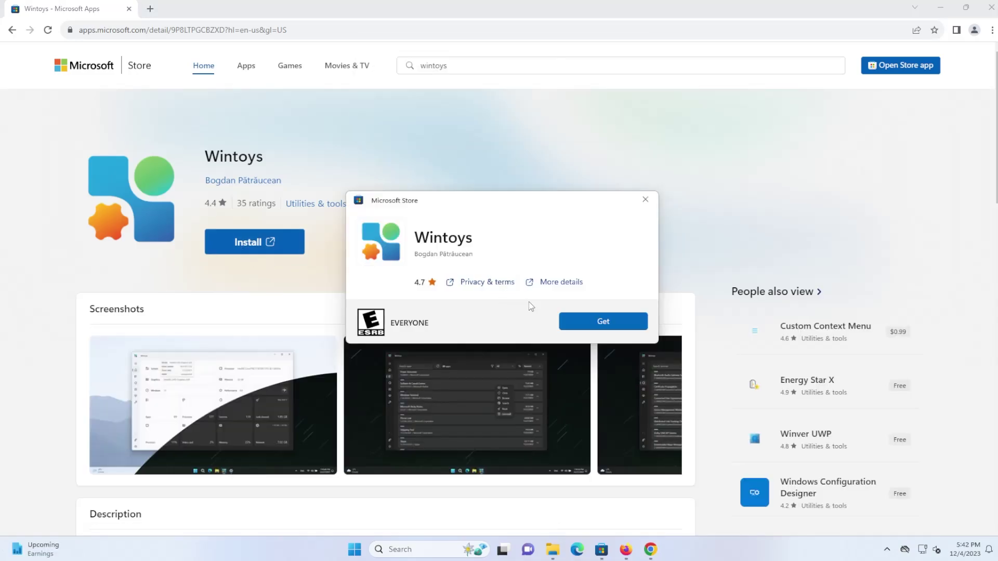
{"action": "left_click", "coordinate": [589, 321]}
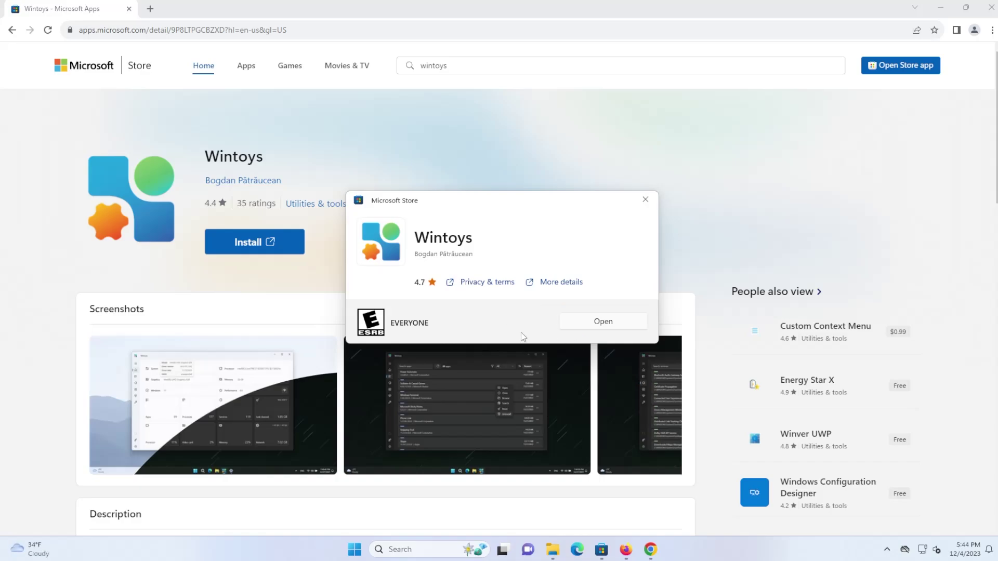
Launch Wintoys with administrator approval and close the two-page welcome tour
{"action": "left_click", "coordinate": [593, 322]}
{"action": "key", "text": "alt+y"}
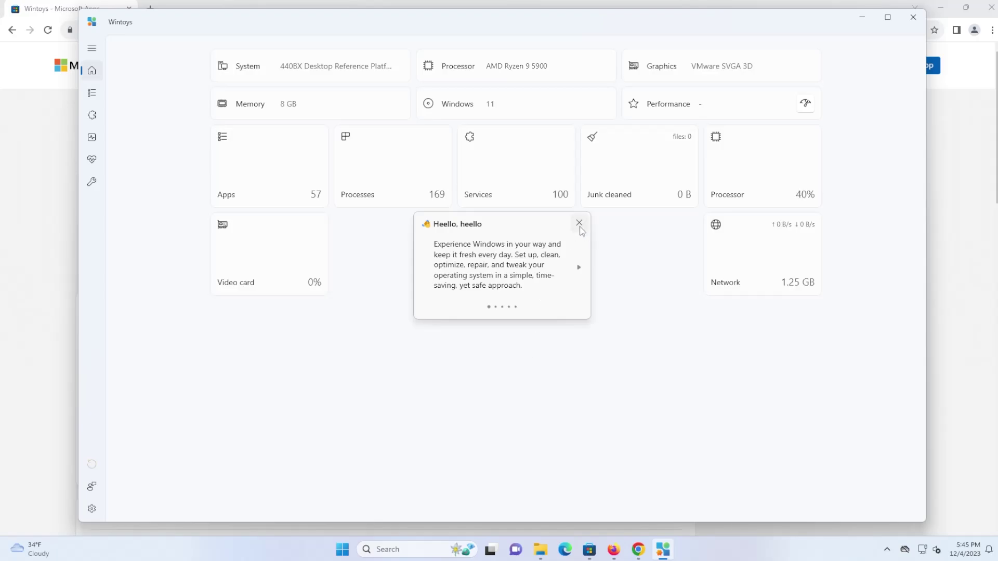
{"action": "left_click", "coordinate": [579, 268]}
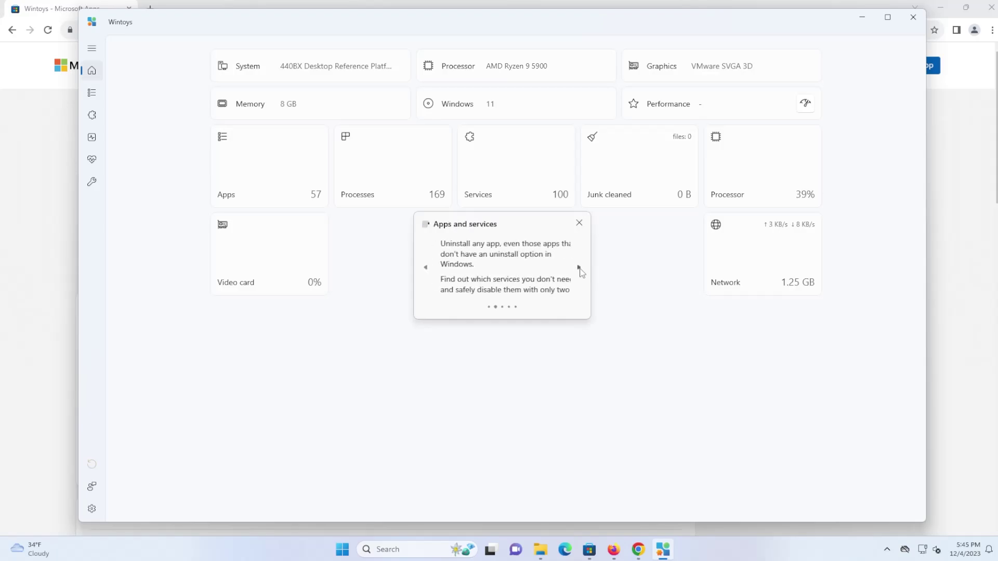
{"action": "left_click", "coordinate": [579, 224]}
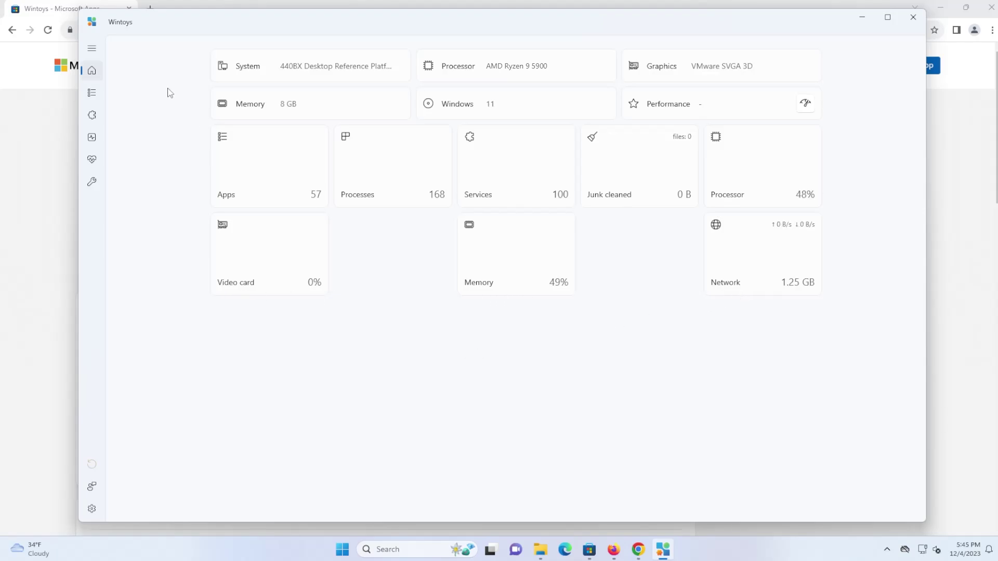
Show the Apps list of 57 apps, checking Clipchamp's actions and keeping the All filter
{"action": "left_click", "coordinate": [96, 51]}
{"action": "left_click", "coordinate": [123, 95]}
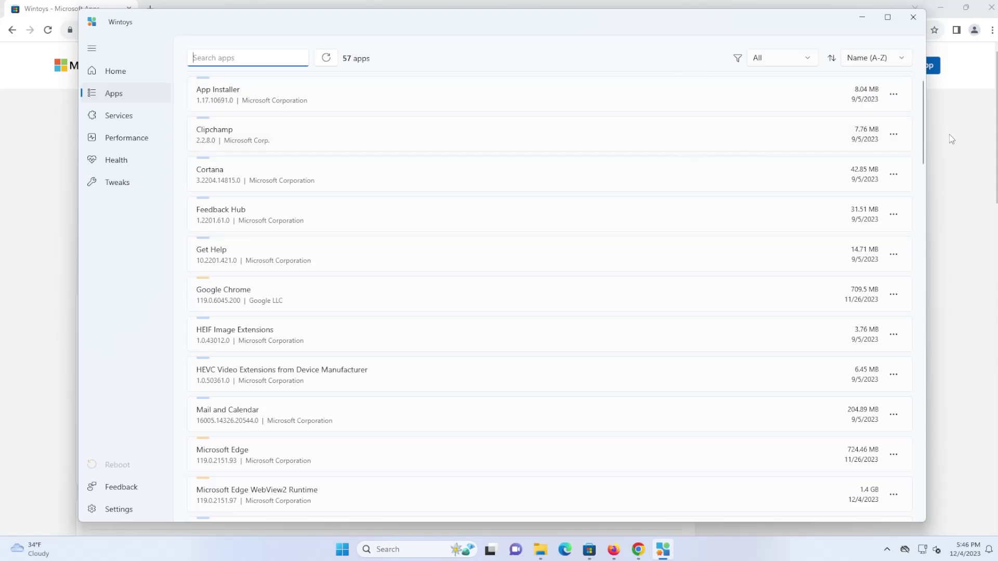
{"action": "left_click", "coordinate": [893, 135]}
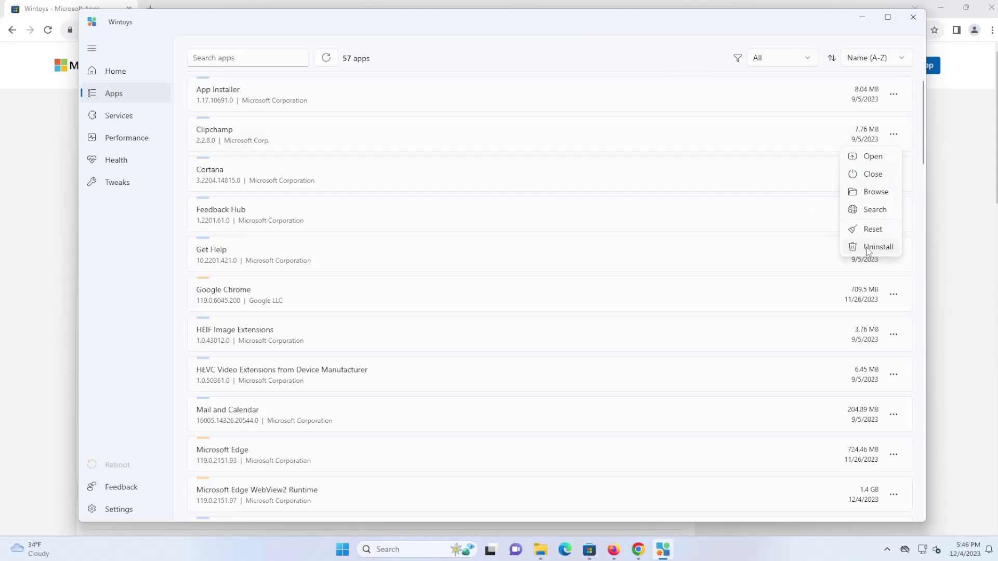
{"action": "left_click", "coordinate": [627, 58]}
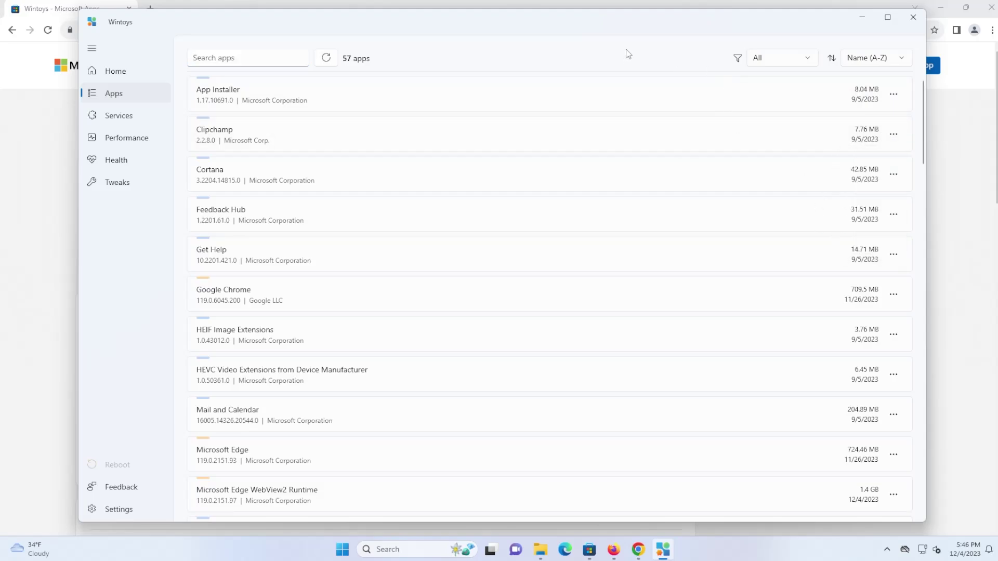
{"action": "left_click", "coordinate": [779, 59]}
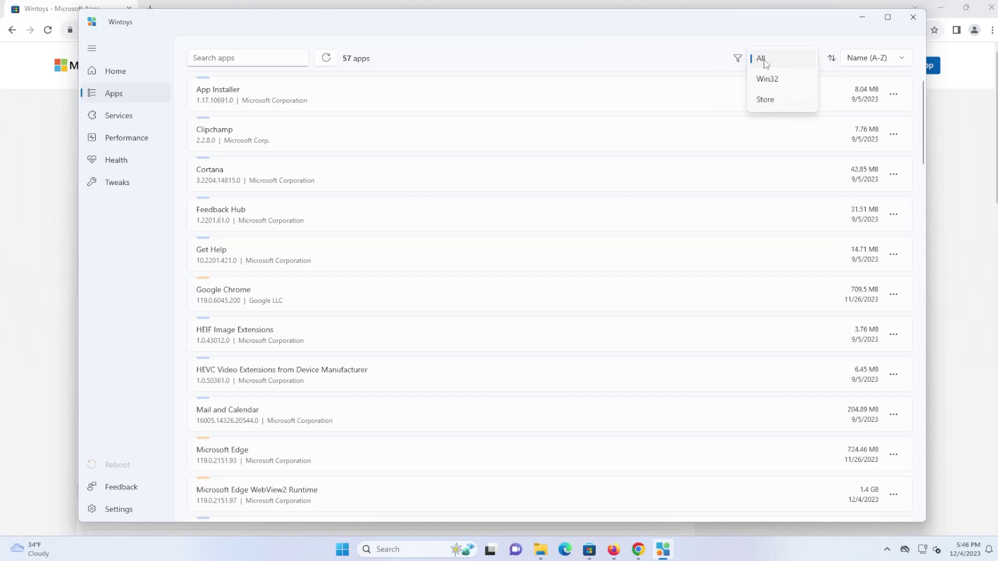
{"action": "left_click", "coordinate": [694, 55]}
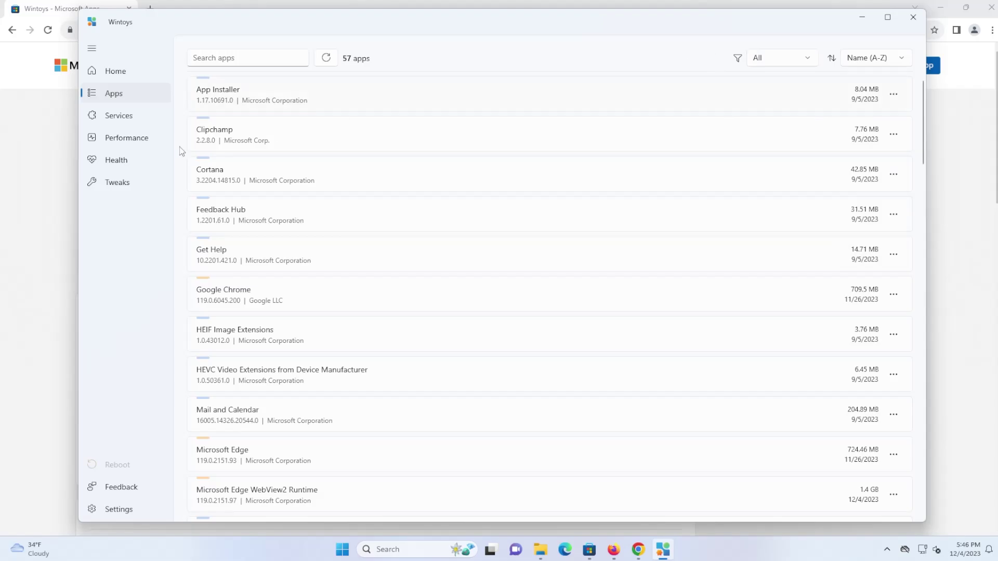
Set Application Identity's startup mode to Disabled and filter Services to the 172 stopped ones
{"action": "left_click", "coordinate": [132, 120]}
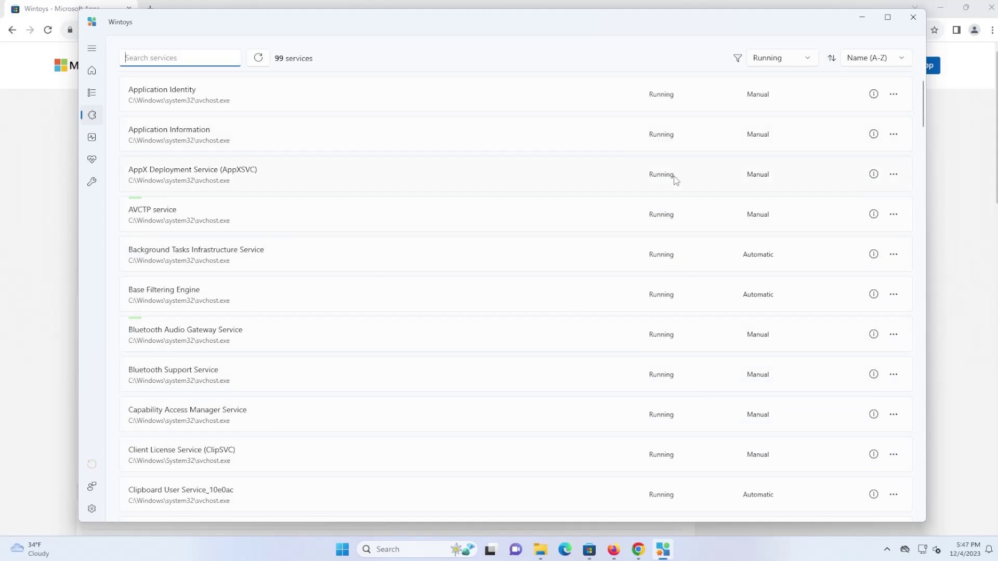
{"action": "scroll", "coordinate": [675, 183], "scroll_direction": "down", "scroll_amount": 3}
{"action": "scroll", "coordinate": [674, 182], "scroll_direction": "up", "scroll_amount": 3}
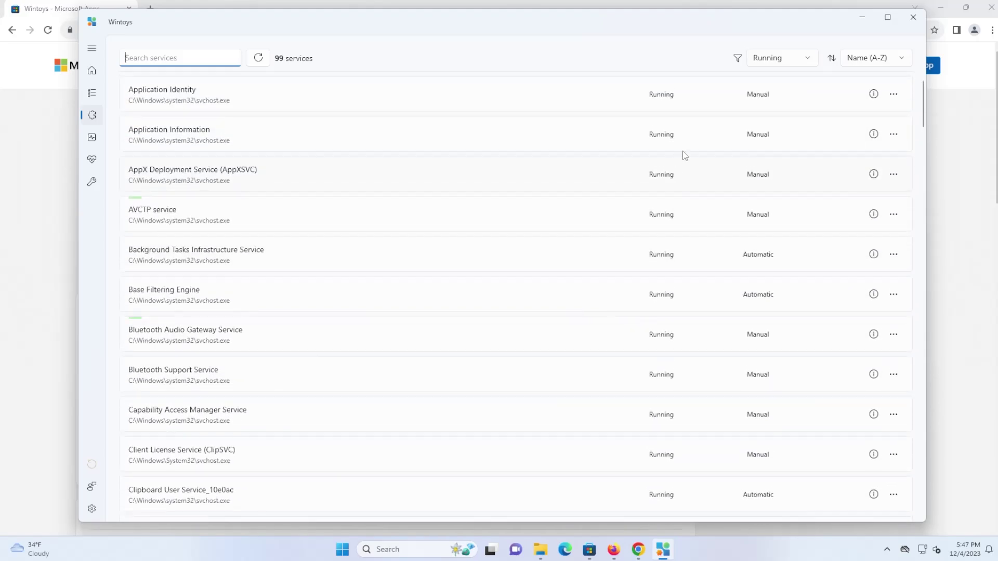
{"action": "left_click", "coordinate": [893, 95]}
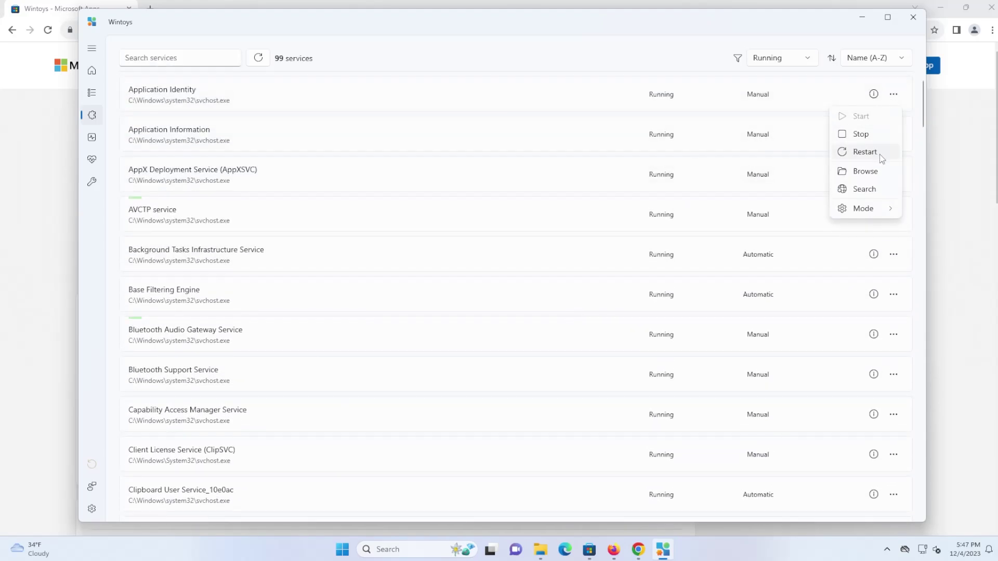
{"action": "mouse_move", "coordinate": [876, 212]}
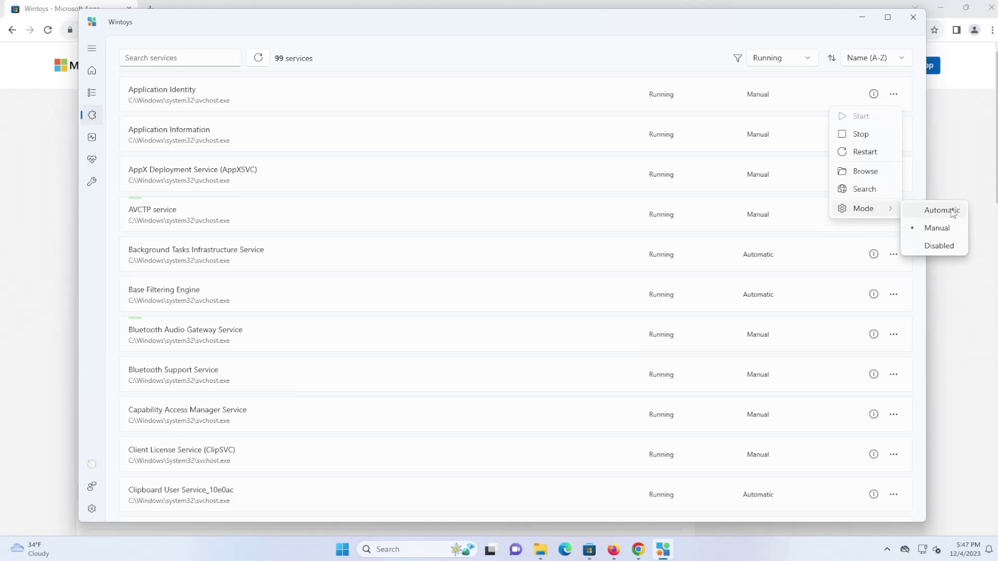
{"action": "left_click", "coordinate": [943, 251]}
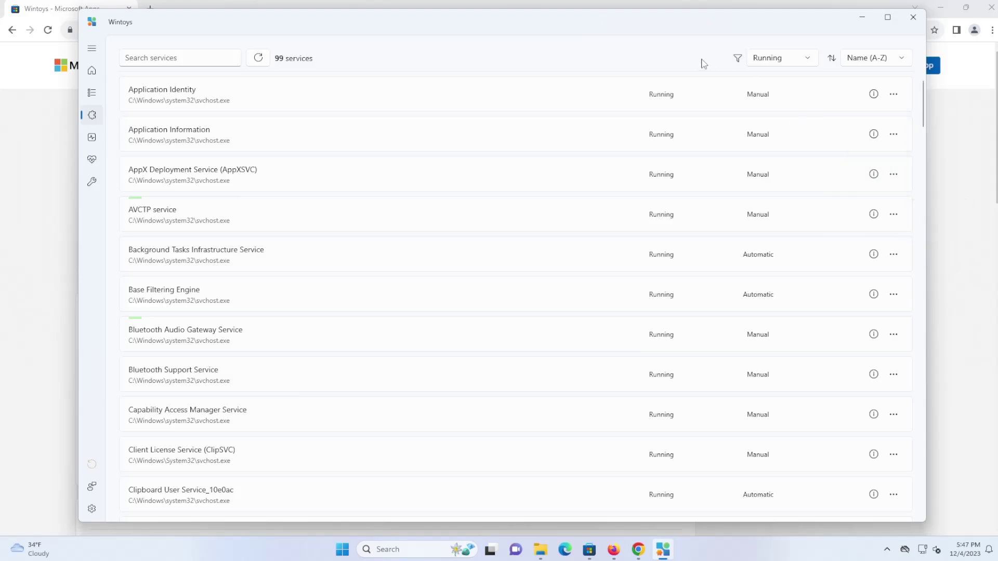
{"action": "left_click", "coordinate": [789, 58]}
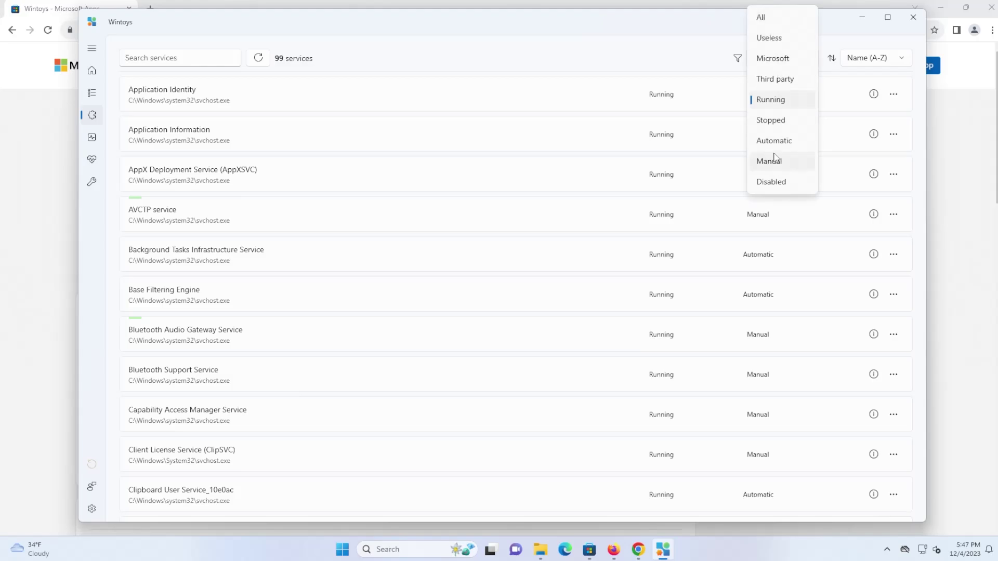
{"action": "left_click", "coordinate": [786, 124]}
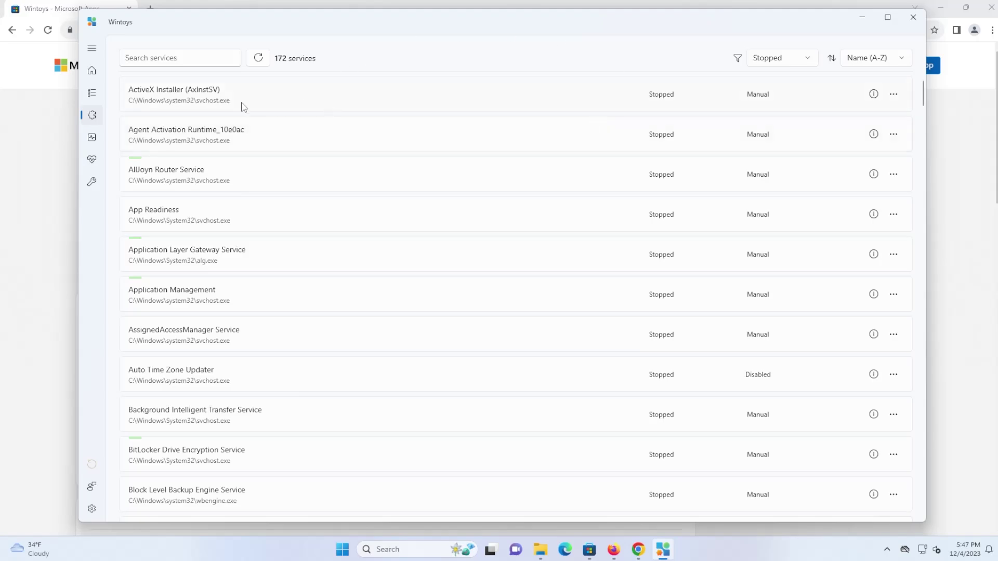
Switch to the Performance page from the sidebar icon
{"action": "left_click", "coordinate": [94, 140]}
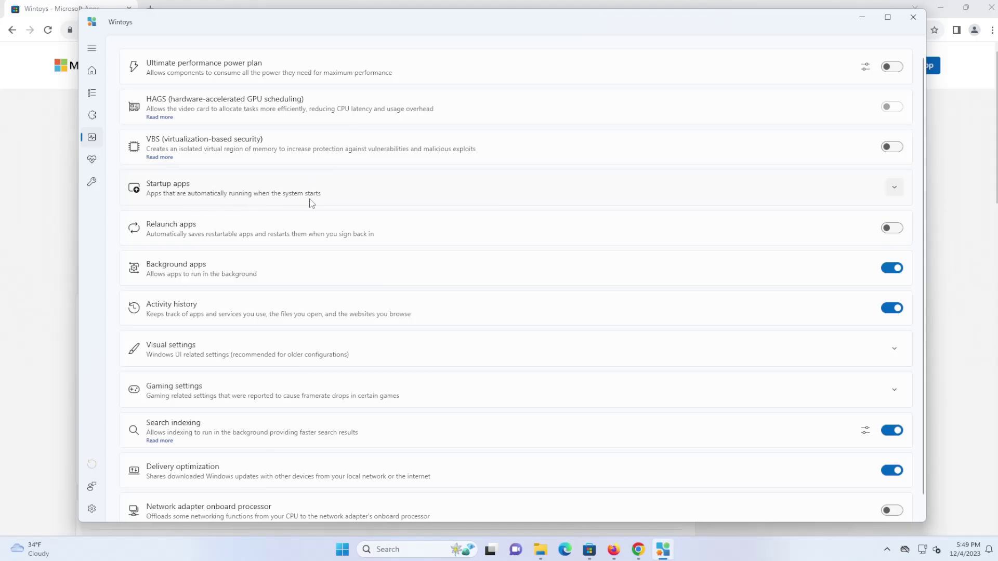
Disable Cortana and Microsoft Teams under Startup apps, then expand Visual settings
{"action": "left_click", "coordinate": [895, 188]}
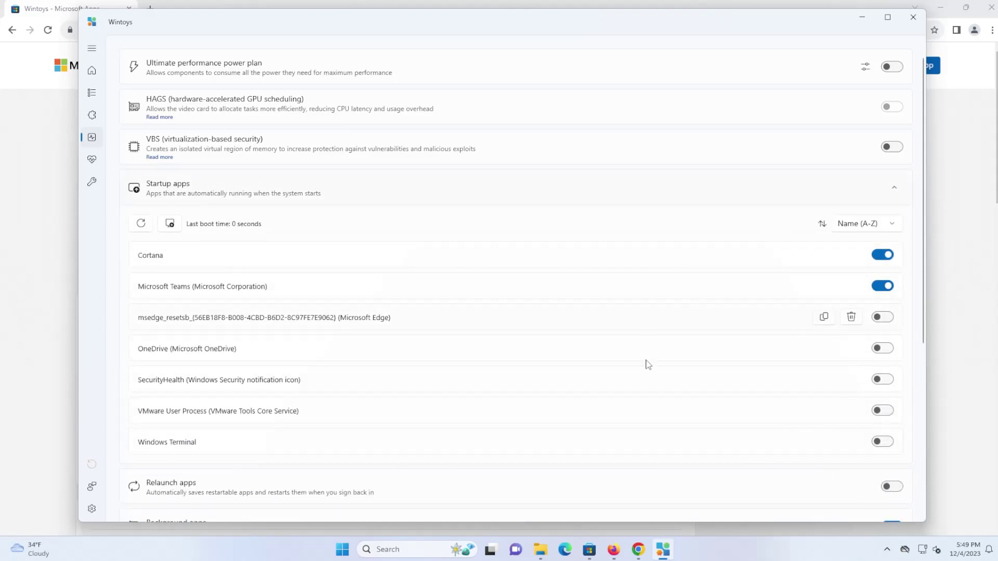
{"action": "left_click", "coordinate": [883, 255]}
{"action": "left_click", "coordinate": [882, 287]}
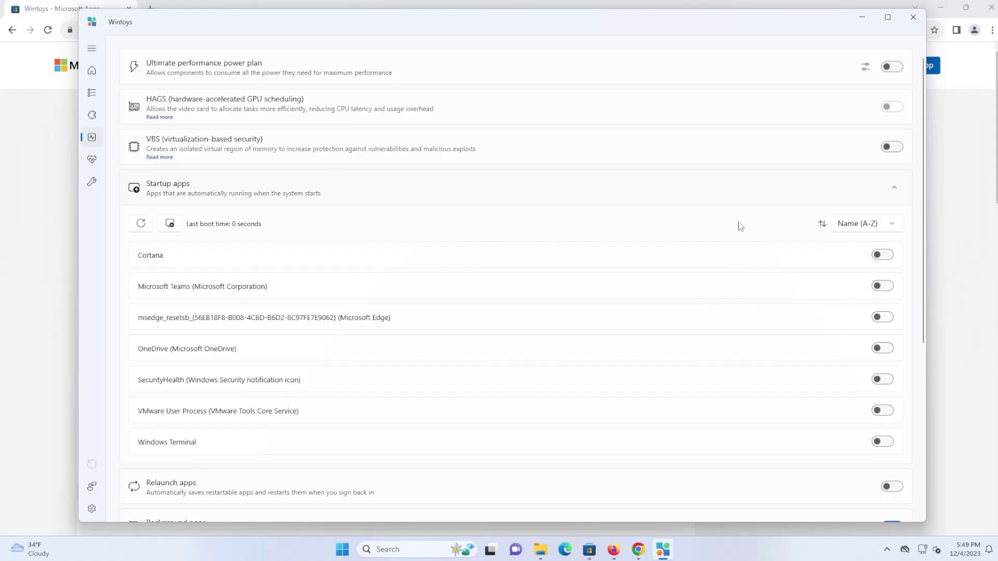
{"action": "left_click", "coordinate": [872, 192]}
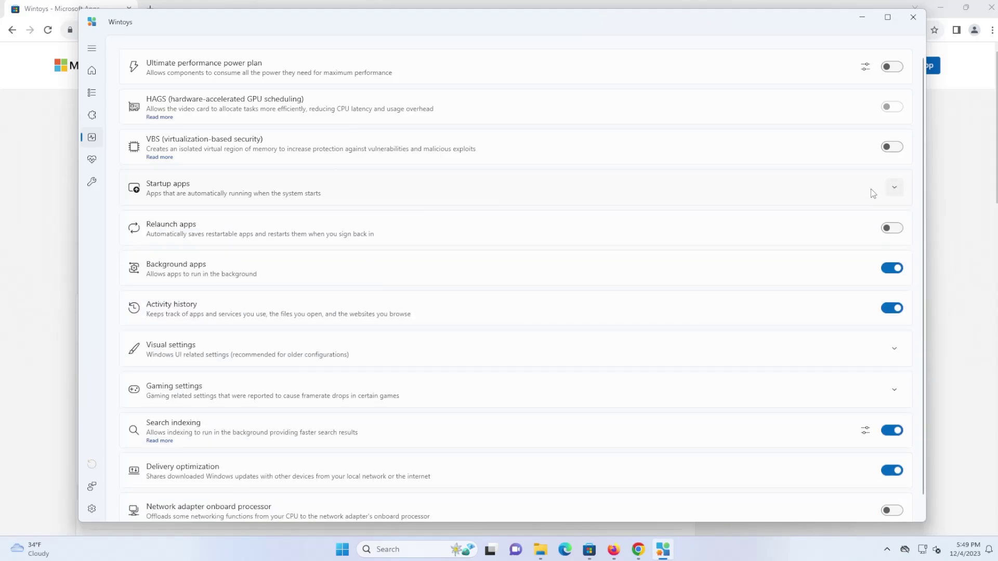
{"action": "left_click", "coordinate": [228, 348]}
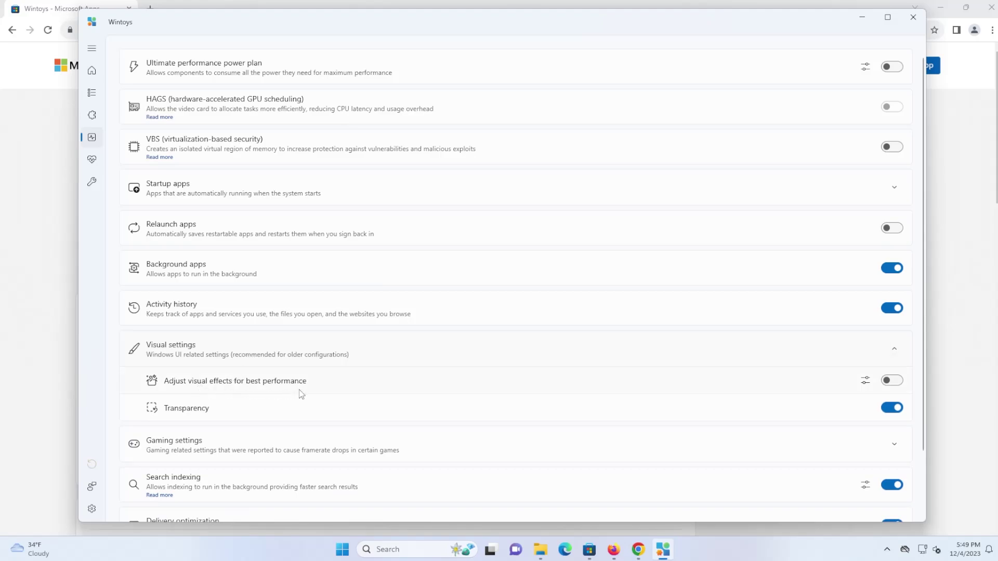
Switch off Transparency, then expand Gaming settings to look over Game mode
{"action": "left_click", "coordinate": [894, 410]}
{"action": "scroll", "coordinate": [857, 406], "scroll_direction": "down", "scroll_amount": 2}
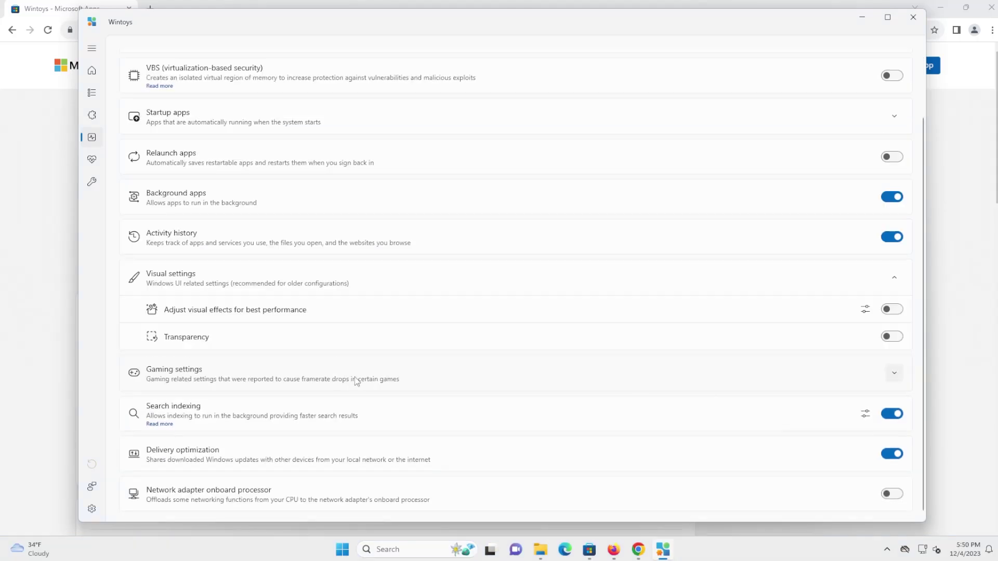
{"action": "left_click", "coordinate": [689, 381]}
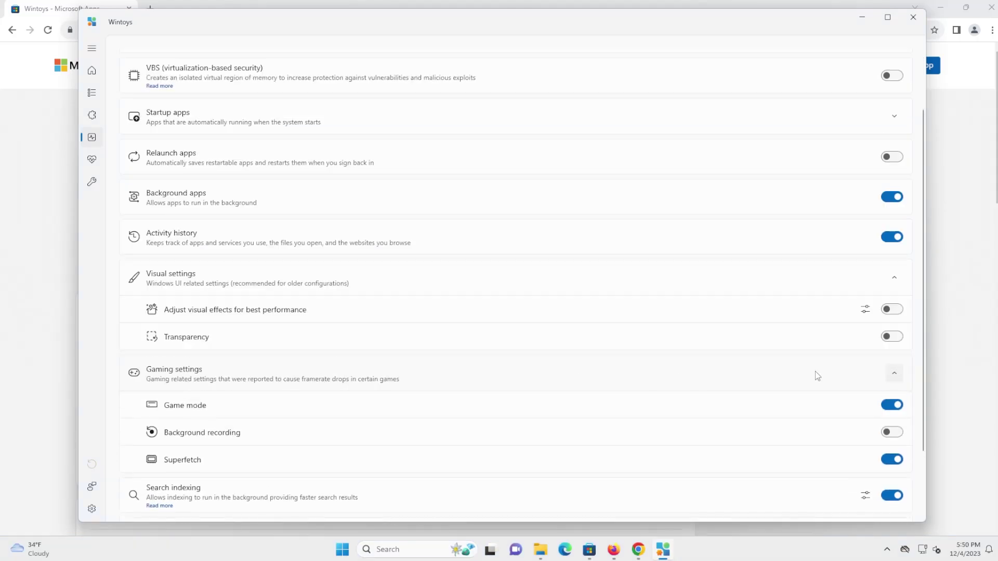
{"action": "mouse_move", "coordinate": [893, 411]}
{"action": "mouse_move", "coordinate": [894, 411]}
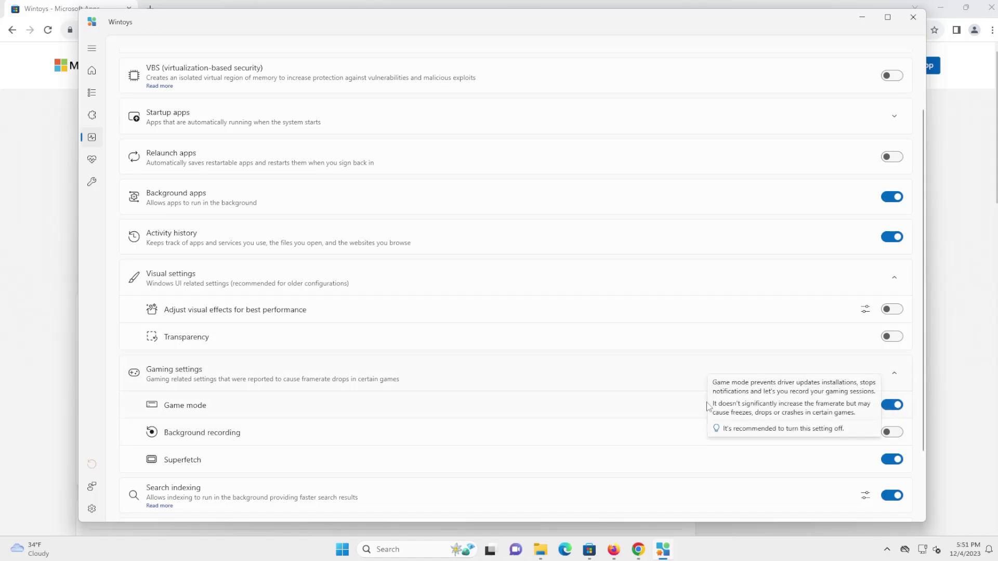
{"action": "scroll", "coordinate": [705, 405], "scroll_direction": "down", "scroll_amount": 2}
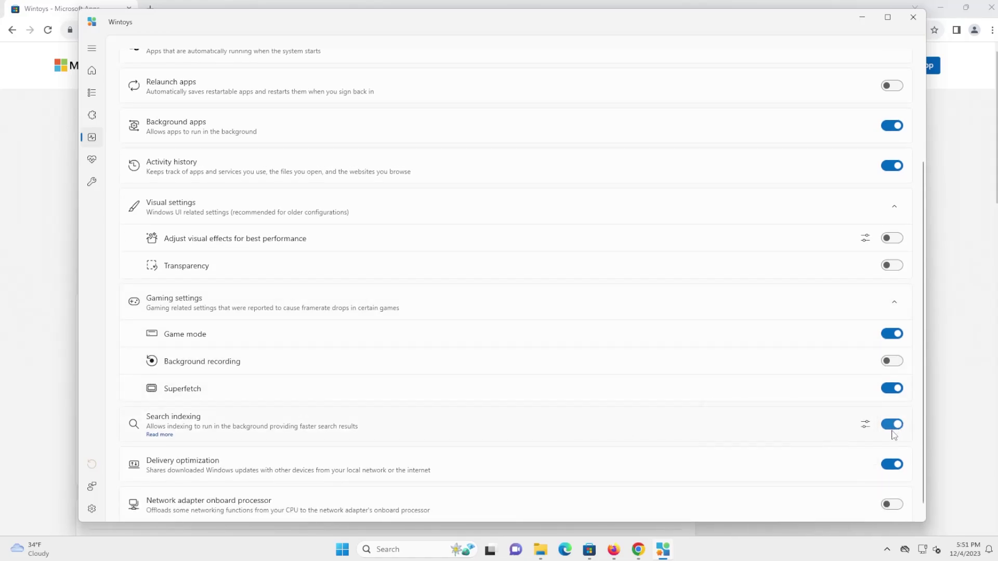
{"action": "mouse_move", "coordinate": [893, 435]}
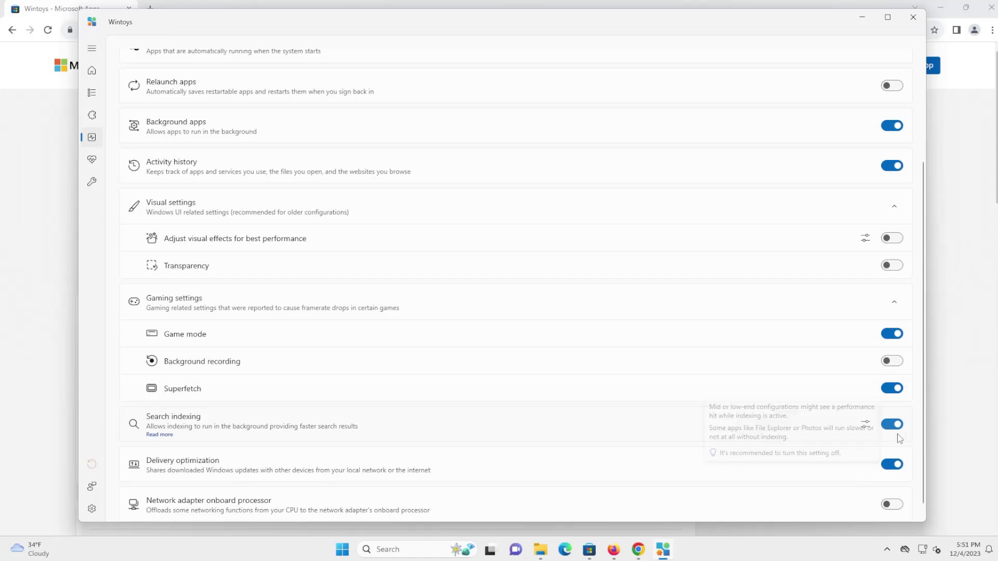
Switch to the Health page using the heart icon in the sidebar
{"action": "left_click", "coordinate": [93, 160]}
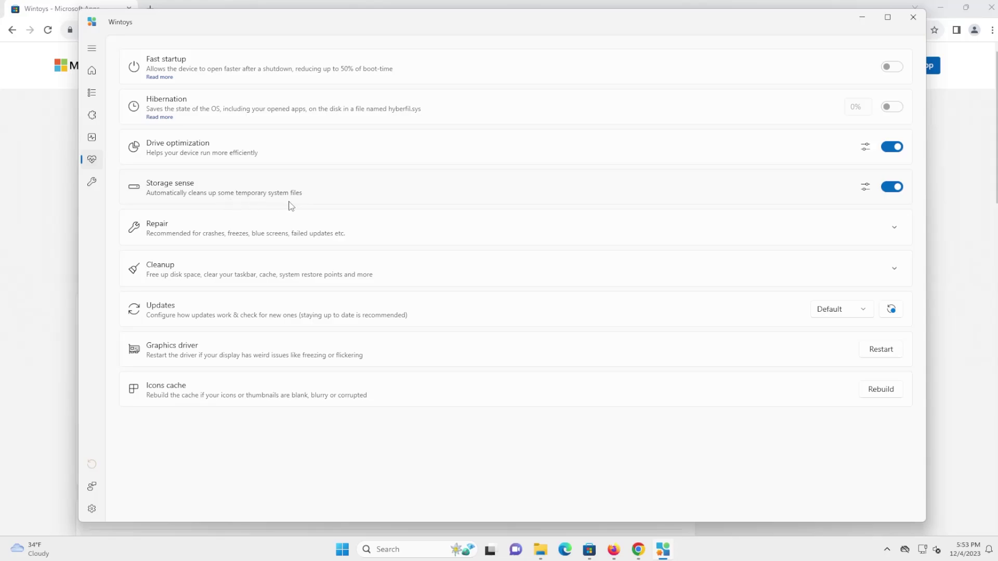
Tick CHKDSK as the tool in the Repair section
{"action": "left_click", "coordinate": [893, 228]}
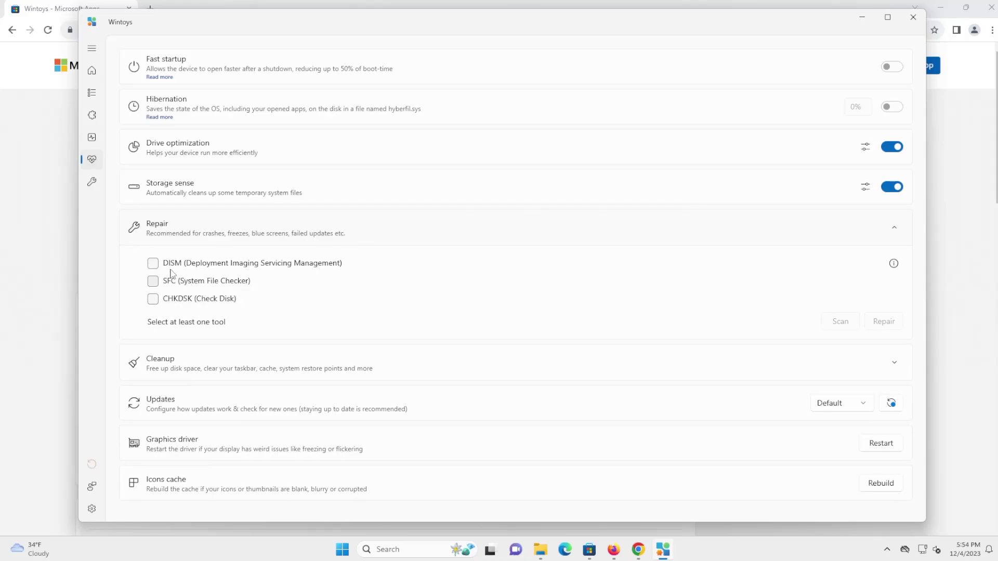
{"action": "left_click", "coordinate": [152, 299]}
{"action": "left_click", "coordinate": [328, 228]}
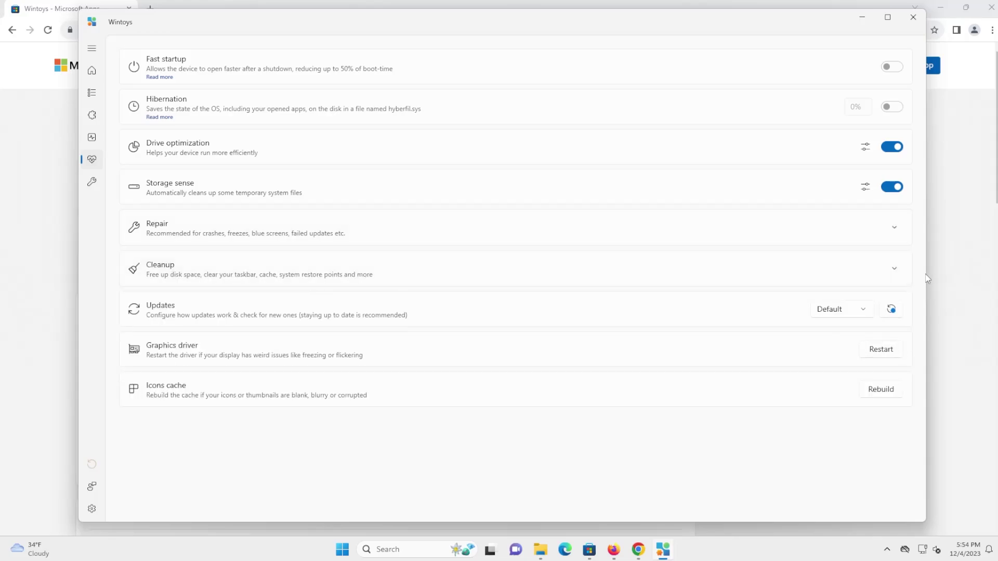
Look over the Cleanup options, then move to the Tweaks page
{"action": "left_click", "coordinate": [895, 269]}
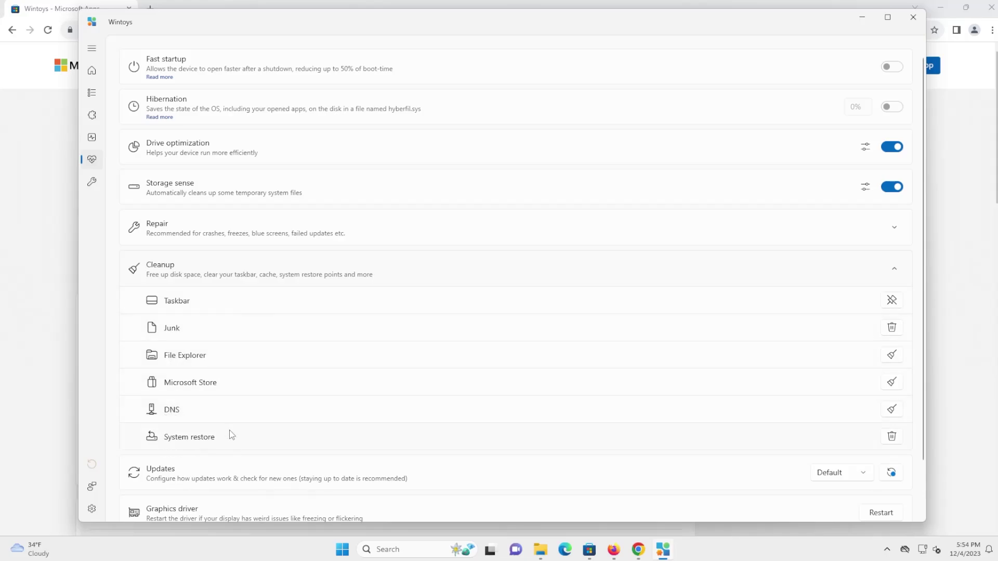
{"action": "left_click", "coordinate": [161, 268]}
{"action": "left_click", "coordinate": [96, 184]}
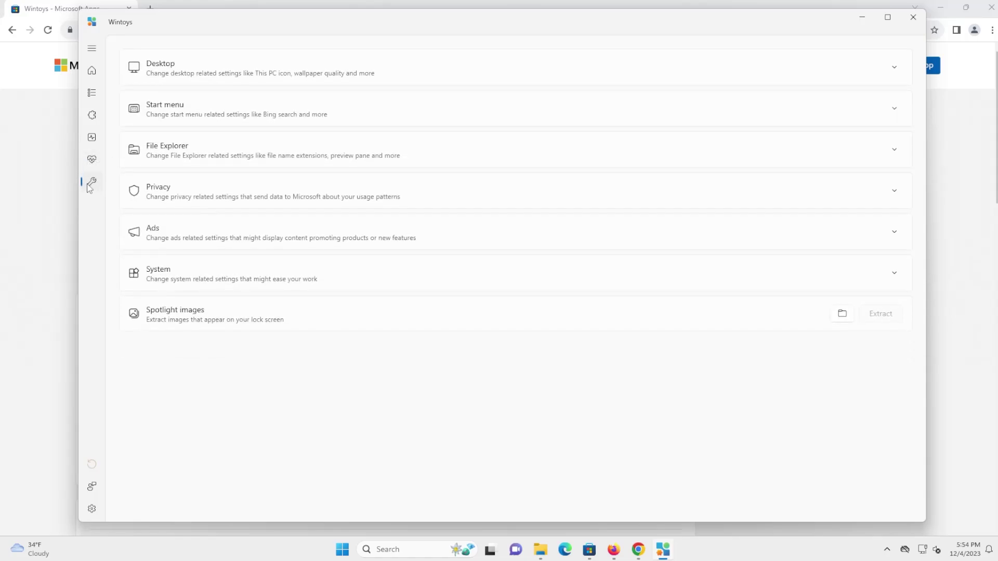
Turn off Widgets in Desktop tweaks, leaving Start menu's Bing search results on
{"action": "left_click", "coordinate": [220, 66]}
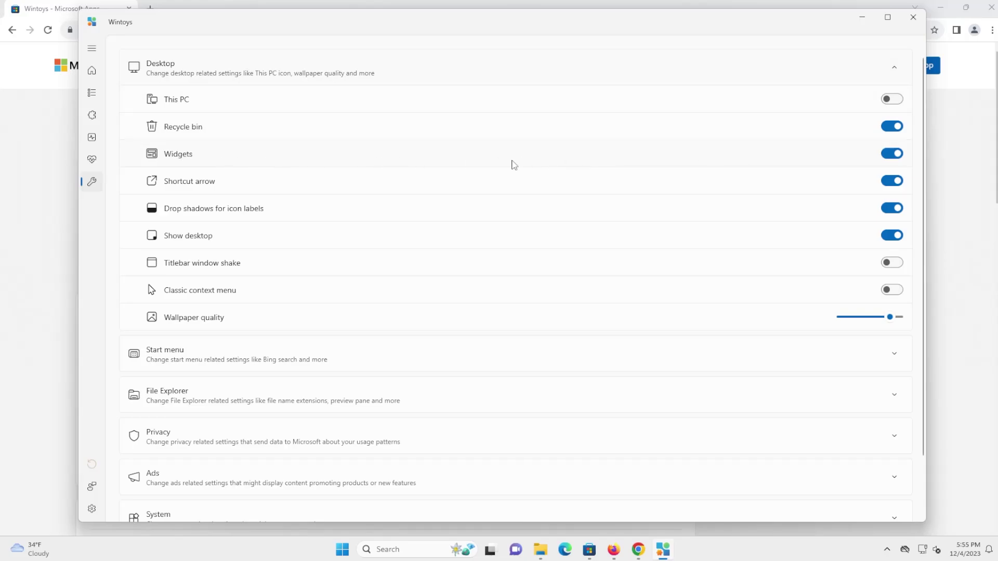
{"action": "left_click", "coordinate": [892, 154]}
{"action": "left_click", "coordinate": [347, 364]}
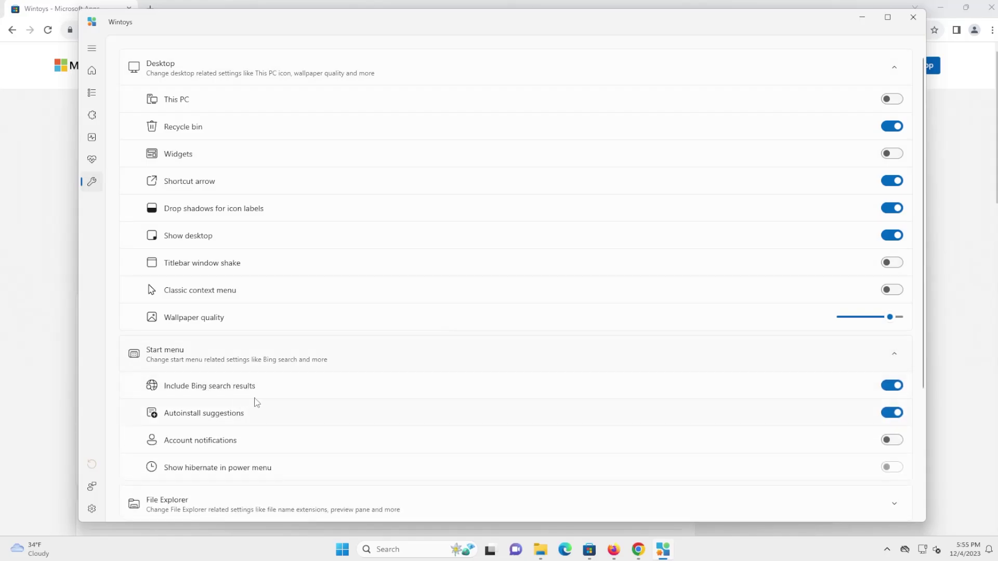
{"action": "left_click", "coordinate": [892, 385]}
{"action": "left_click", "coordinate": [893, 386]}
Turn on Show file extension under the File Explorer tweaks
{"action": "scroll", "coordinate": [520, 395], "scroll_direction": "down", "scroll_amount": 3}
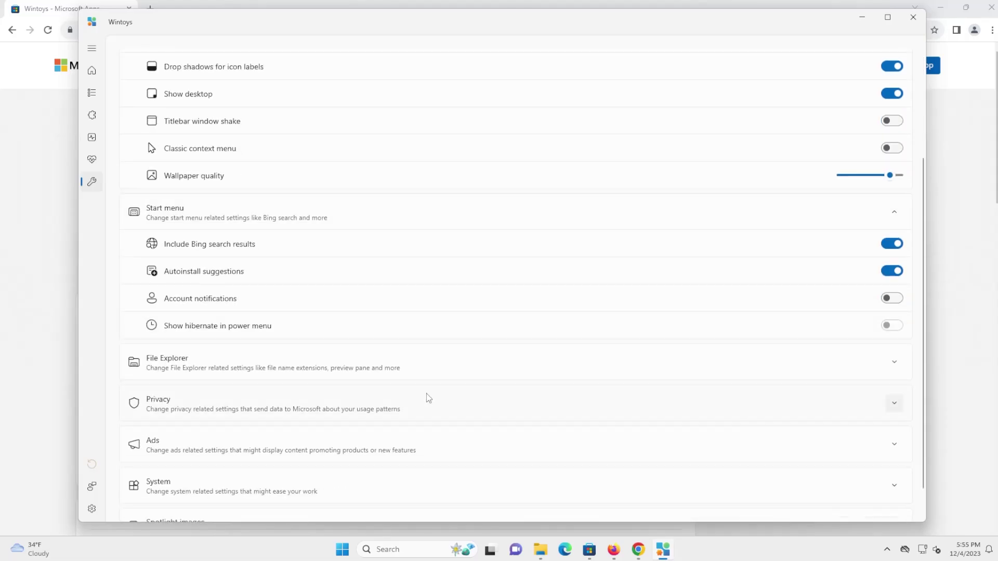
{"action": "left_click", "coordinate": [423, 366]}
{"action": "scroll", "coordinate": [312, 338], "scroll_direction": "down", "scroll_amount": 2}
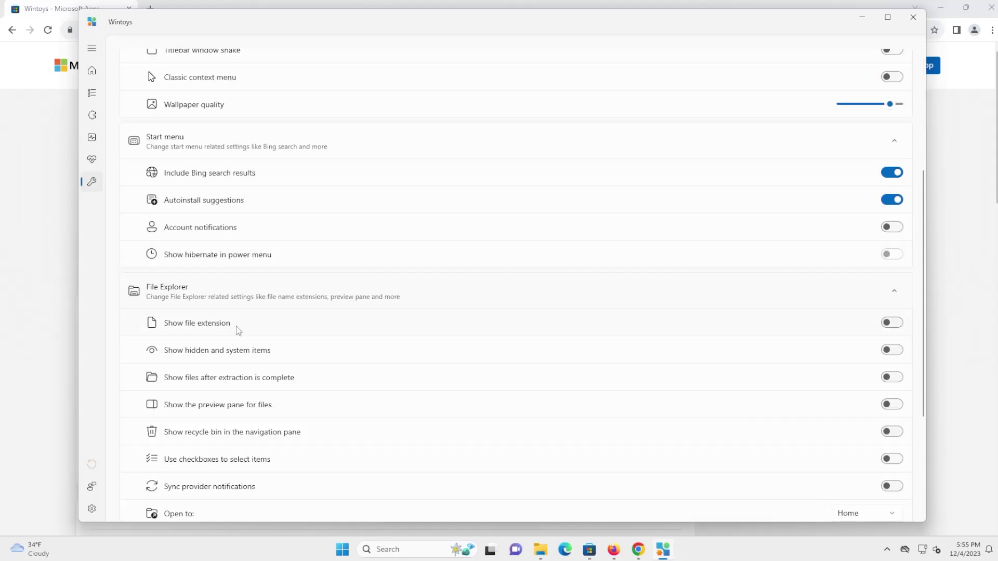
{"action": "left_click", "coordinate": [891, 324]}
Turn off the Telemetry, App launches tracking, Error reporting and Camera on the lock screen toggles
{"action": "scroll", "coordinate": [345, 328], "scroll_direction": "down", "scroll_amount": 8}
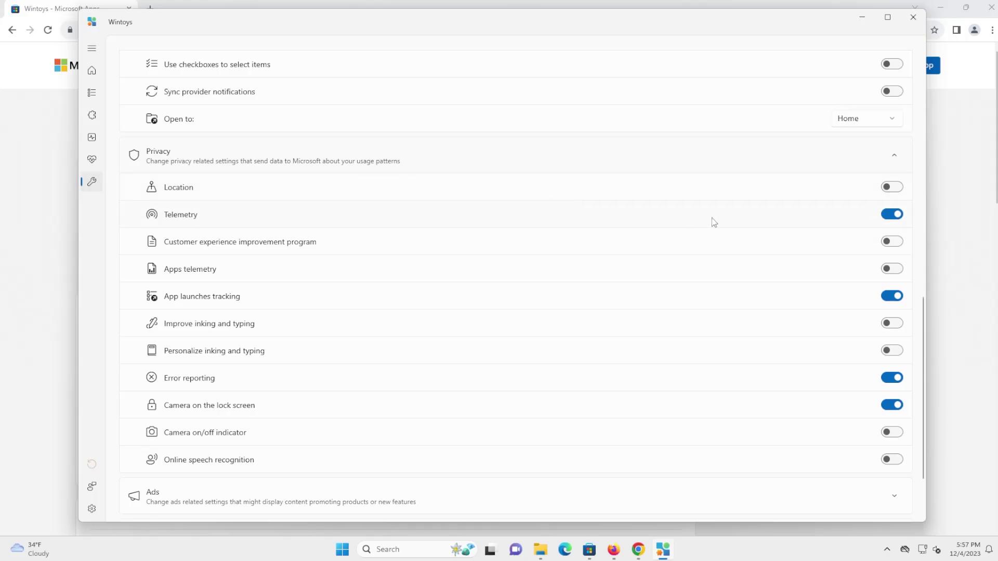
{"action": "mouse_move", "coordinate": [893, 220]}
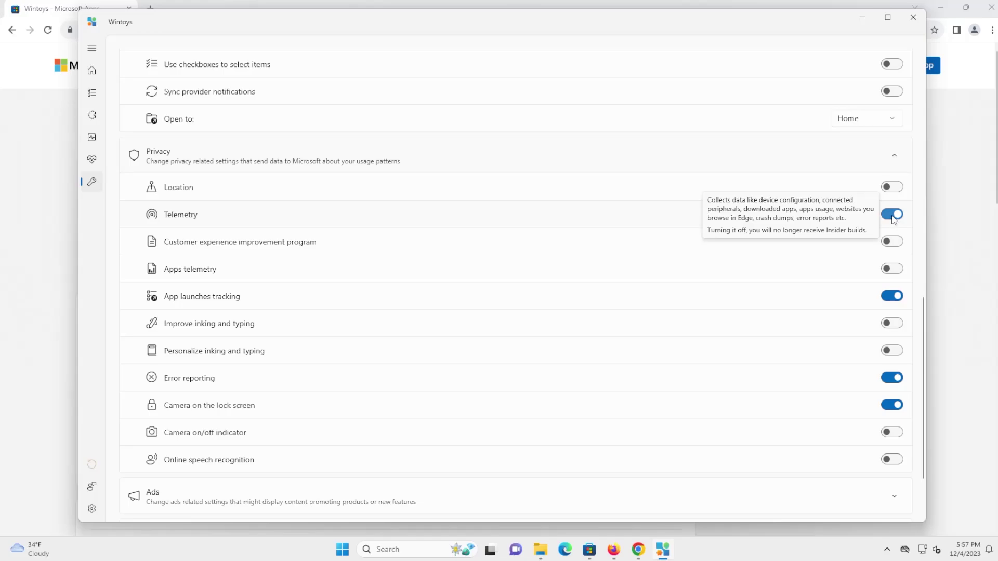
{"action": "left_click", "coordinate": [893, 220]}
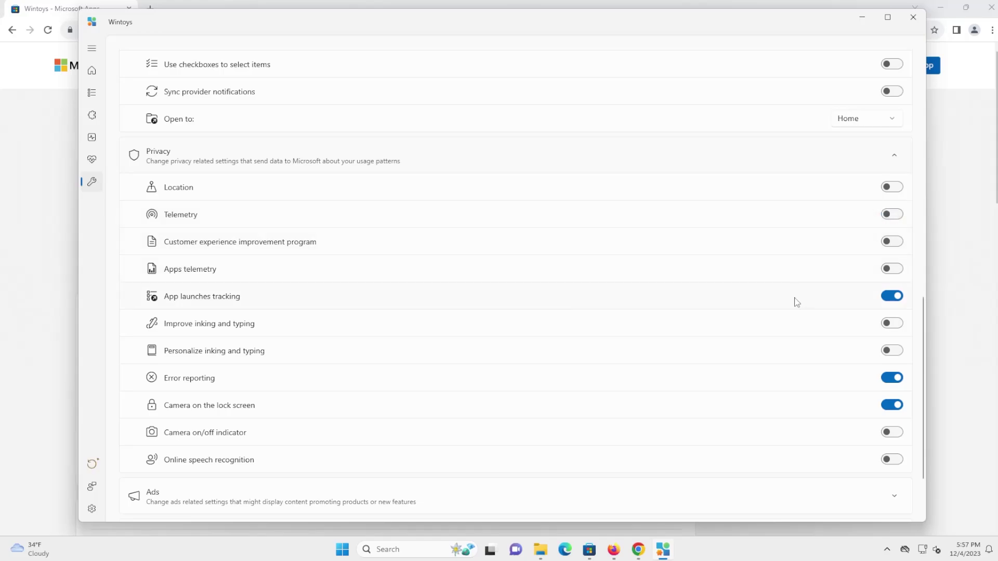
{"action": "left_click", "coordinate": [890, 298]}
{"action": "mouse_move", "coordinate": [890, 386]}
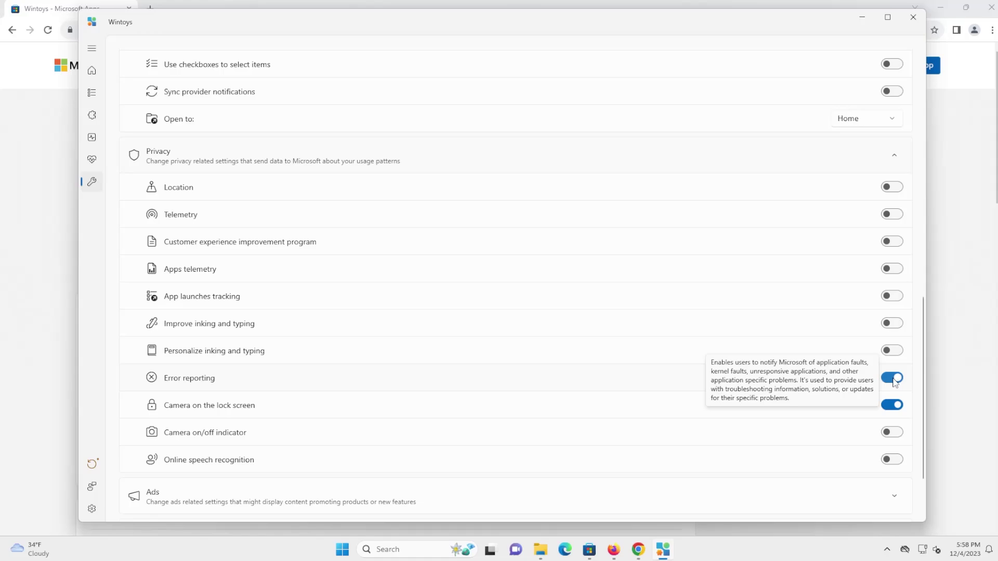
{"action": "left_click", "coordinate": [895, 382]}
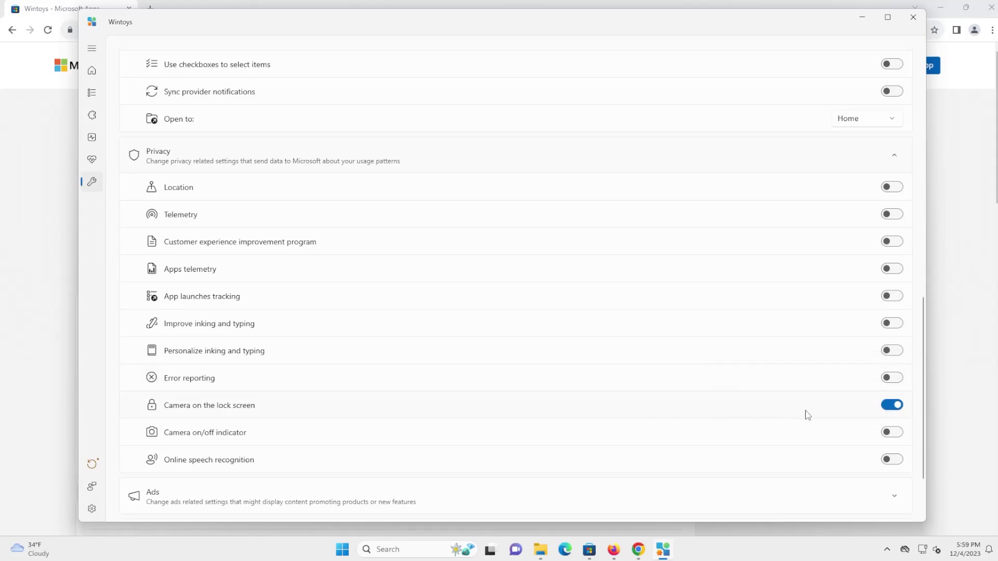
{"action": "left_click", "coordinate": [891, 406]}
Expand Ads and switch off every toggle, from Suggested content in settings to Finish setting up your device
{"action": "left_click", "coordinate": [467, 494]}
{"action": "scroll", "coordinate": [506, 472], "scroll_direction": "down", "scroll_amount": 5}
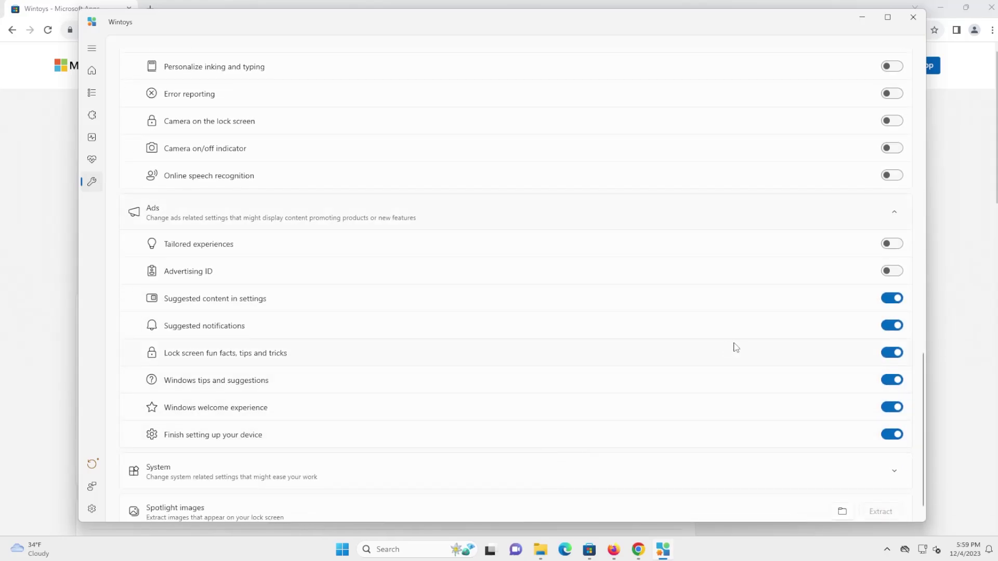
{"action": "left_click", "coordinate": [888, 299]}
{"action": "left_click", "coordinate": [889, 326]}
{"action": "left_click", "coordinate": [891, 354]}
{"action": "left_click", "coordinate": [892, 381]}
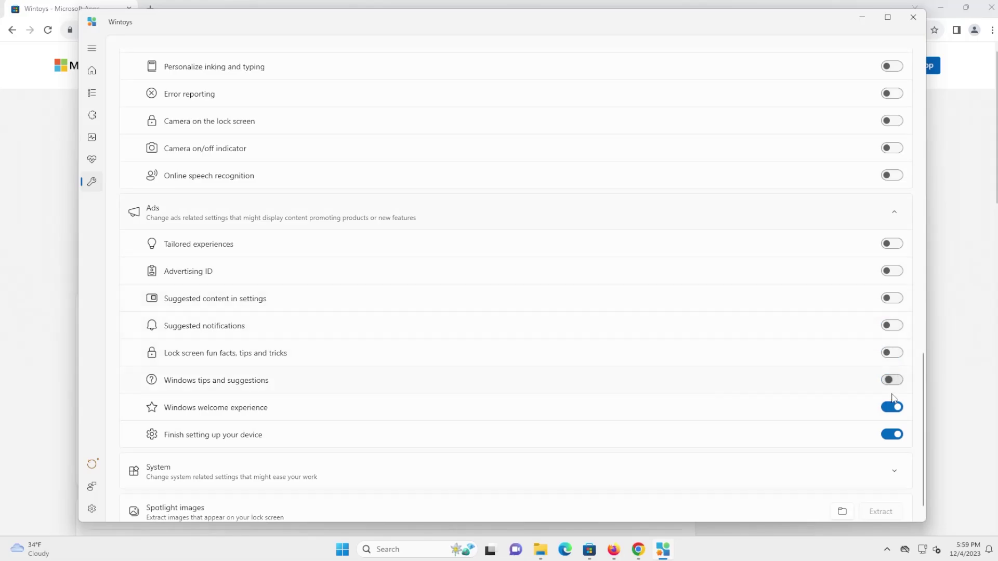
{"action": "left_click", "coordinate": [892, 407]}
{"action": "left_click", "coordinate": [892, 435]}
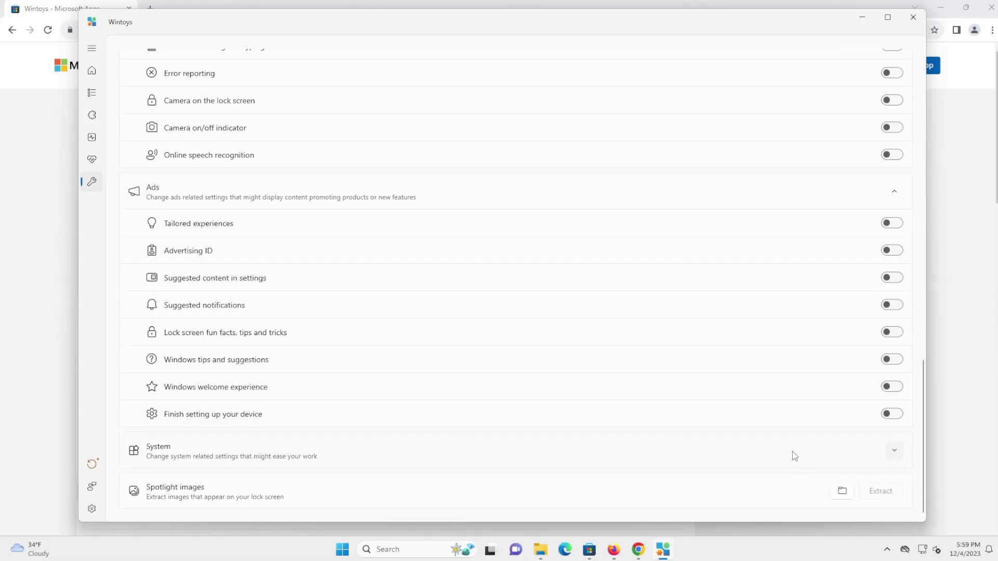
Expand the System tweaks section and read the God mode toggle's tooltip
{"action": "left_click", "coordinate": [791, 453]}
{"action": "scroll", "coordinate": [796, 437], "scroll_direction": "down", "scroll_amount": 3}
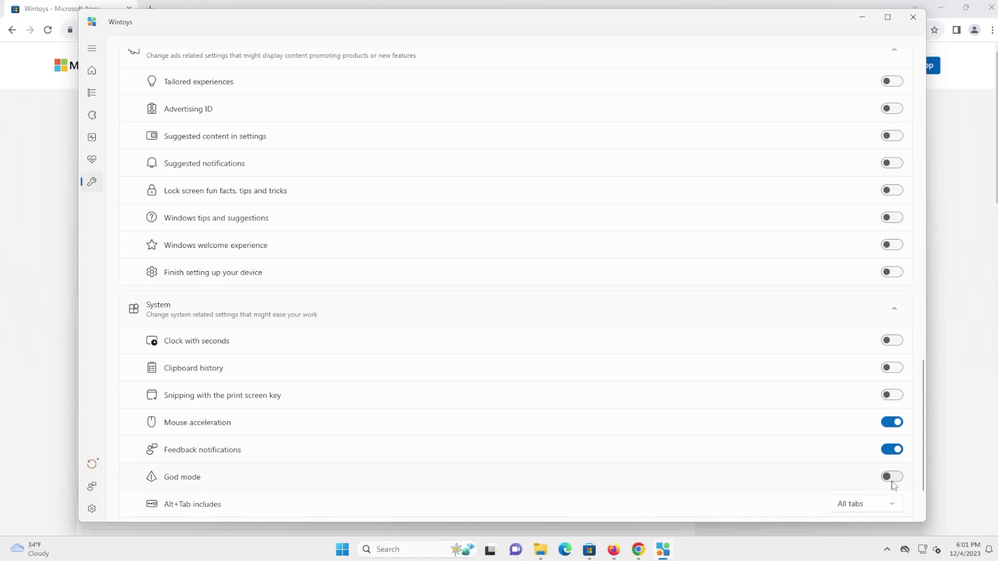
{"action": "mouse_move", "coordinate": [895, 482]}
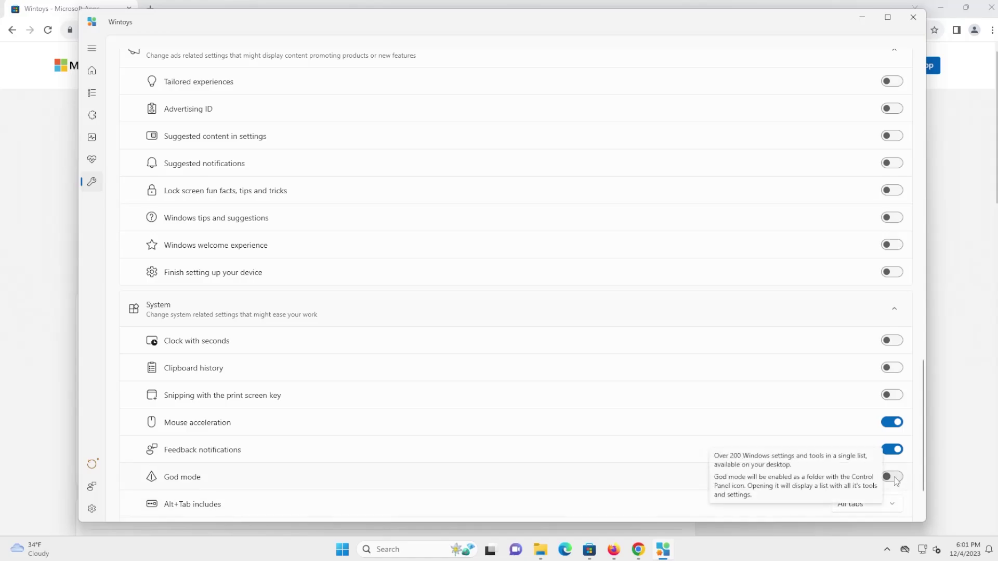